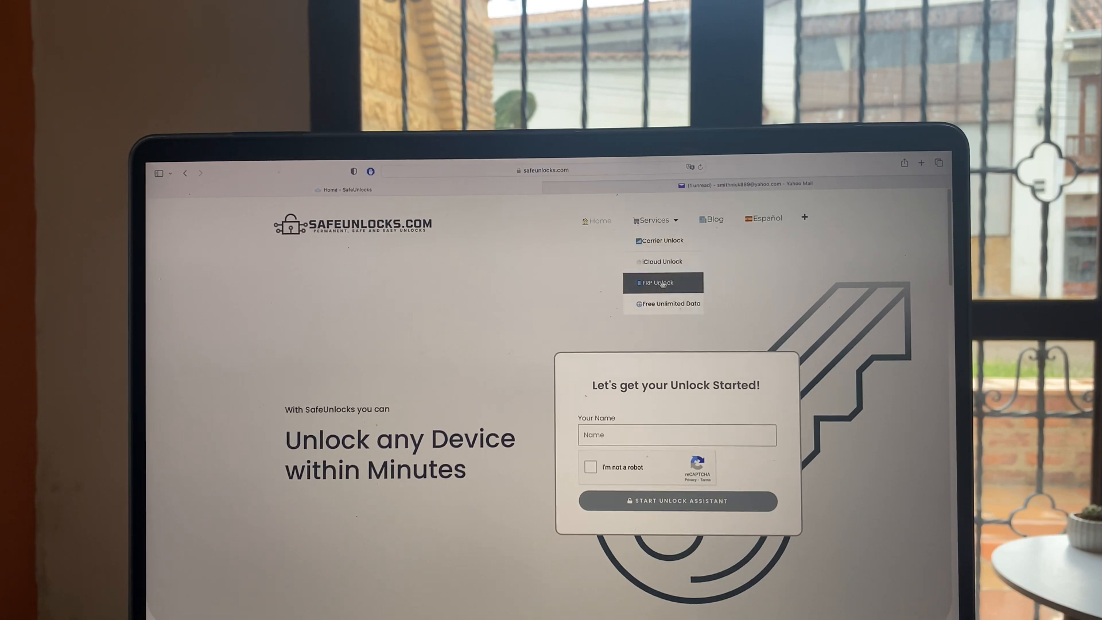
Open the FRP Unlock order form and enter the customer name and email address.
{"action": "left_click", "coordinate": [679, 283]}
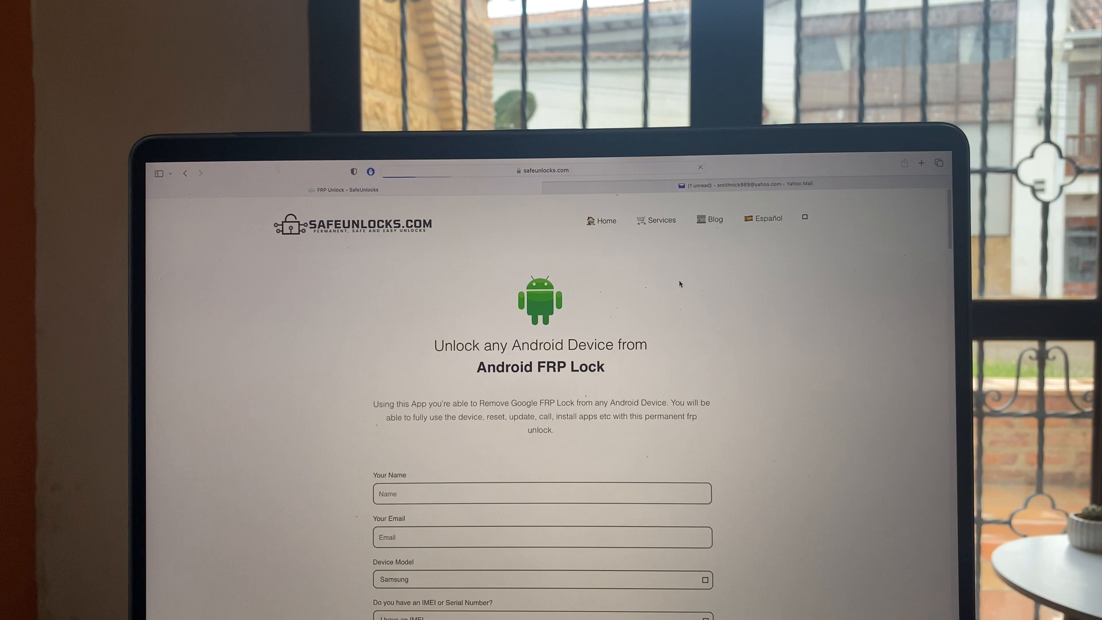
{"action": "scroll", "coordinate": [635, 387], "scroll_direction": "down", "scroll_amount": 1}
{"action": "scroll", "coordinate": [636, 387], "scroll_direction": "down", "scroll_amount": 1}
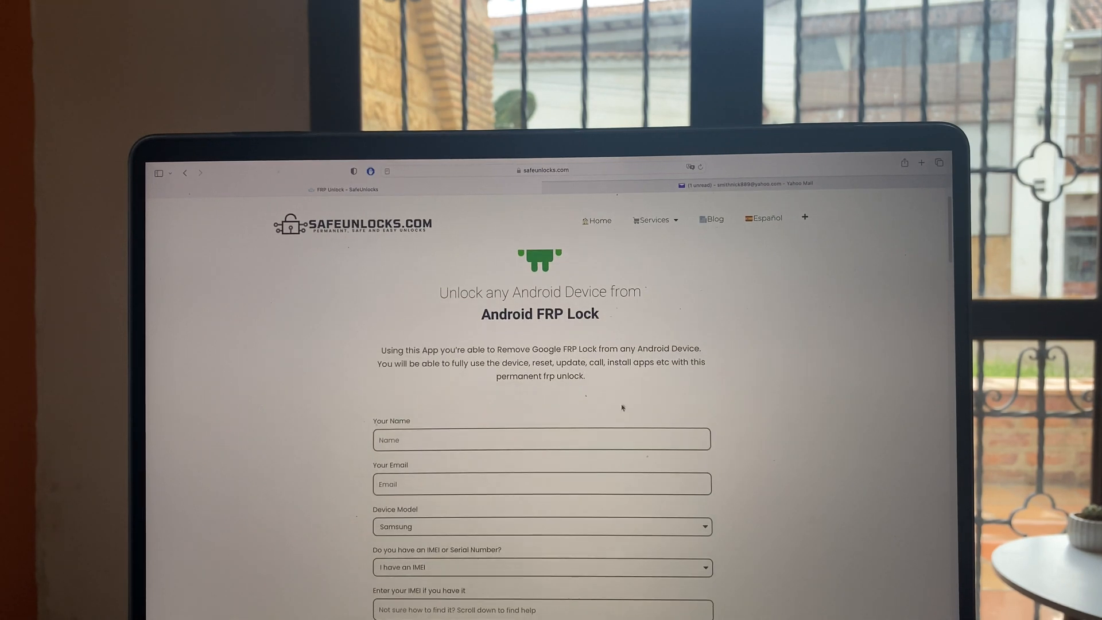
{"action": "left_click", "coordinate": [617, 431]}
{"action": "type", "text": "nick"}
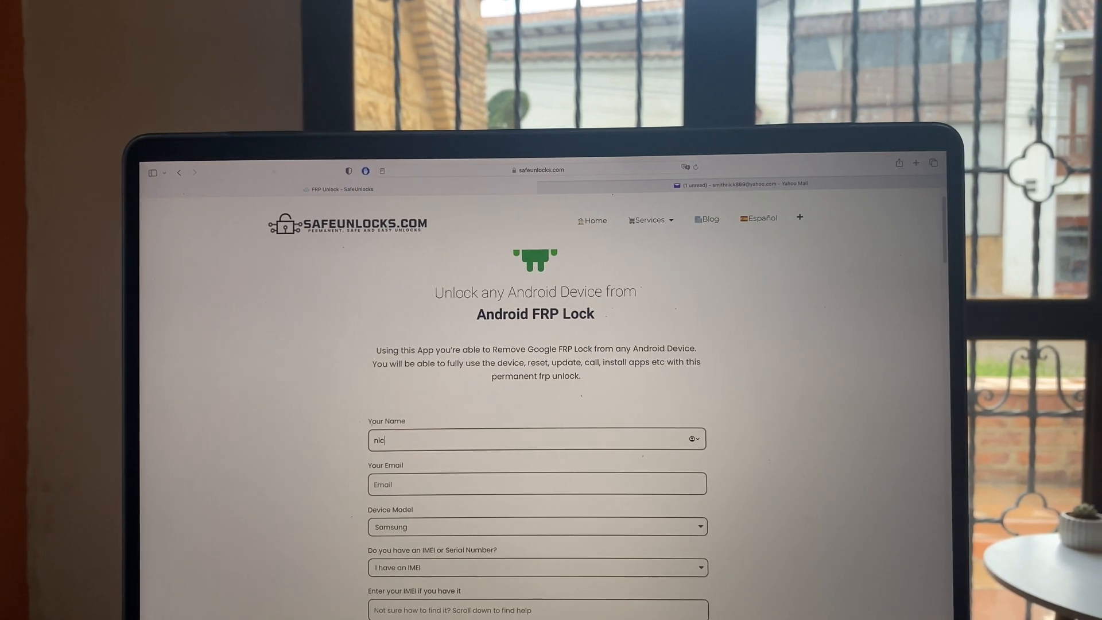
{"action": "key", "text": "Tab"}
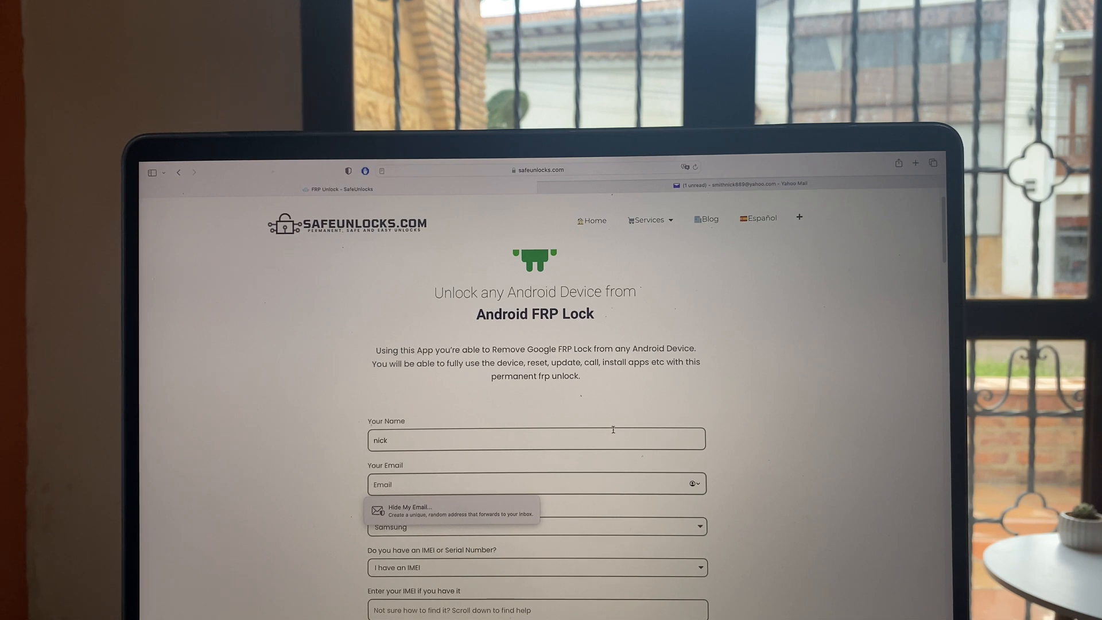
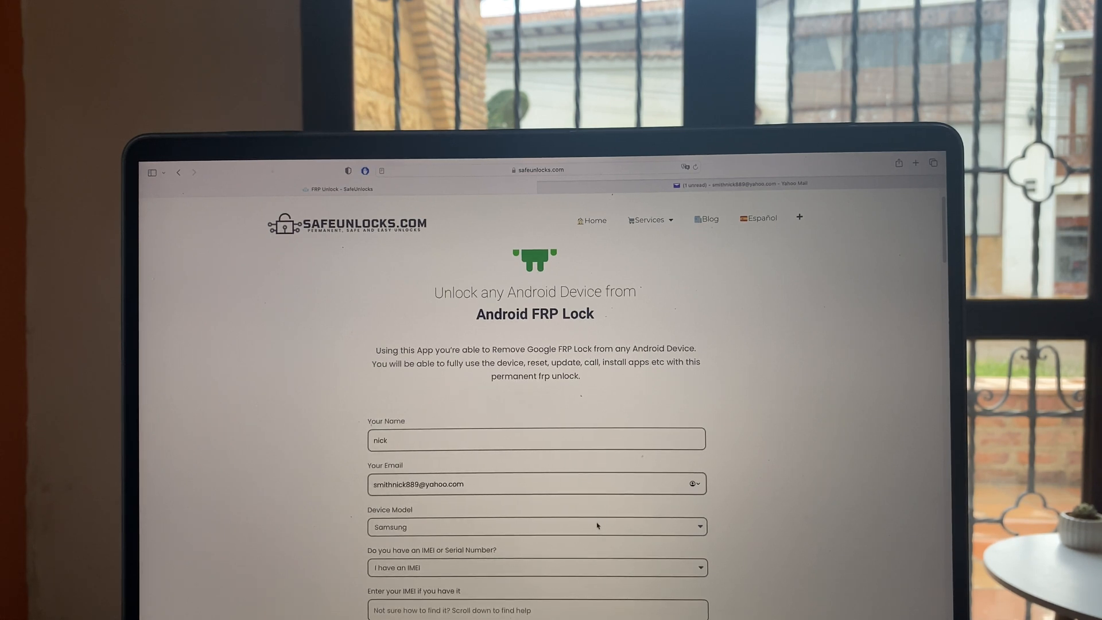
Keep Samsung with 'I have an IMEI', enter the IMEI, accept the $1 fee and submit.
{"action": "left_click", "coordinate": [597, 526]}
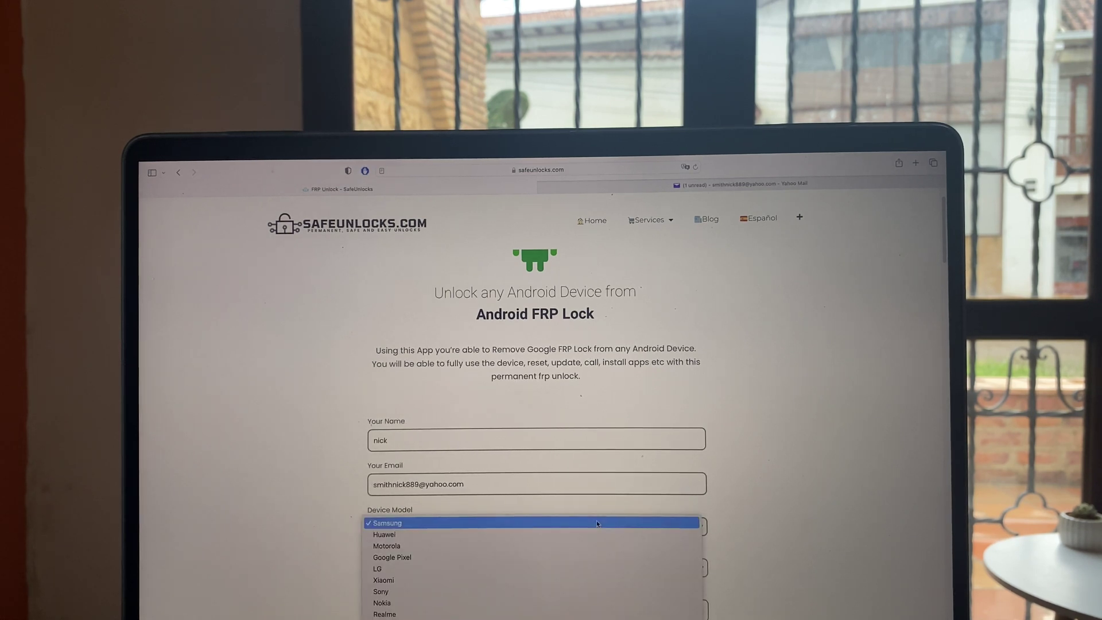
{"action": "left_click", "coordinate": [510, 523]}
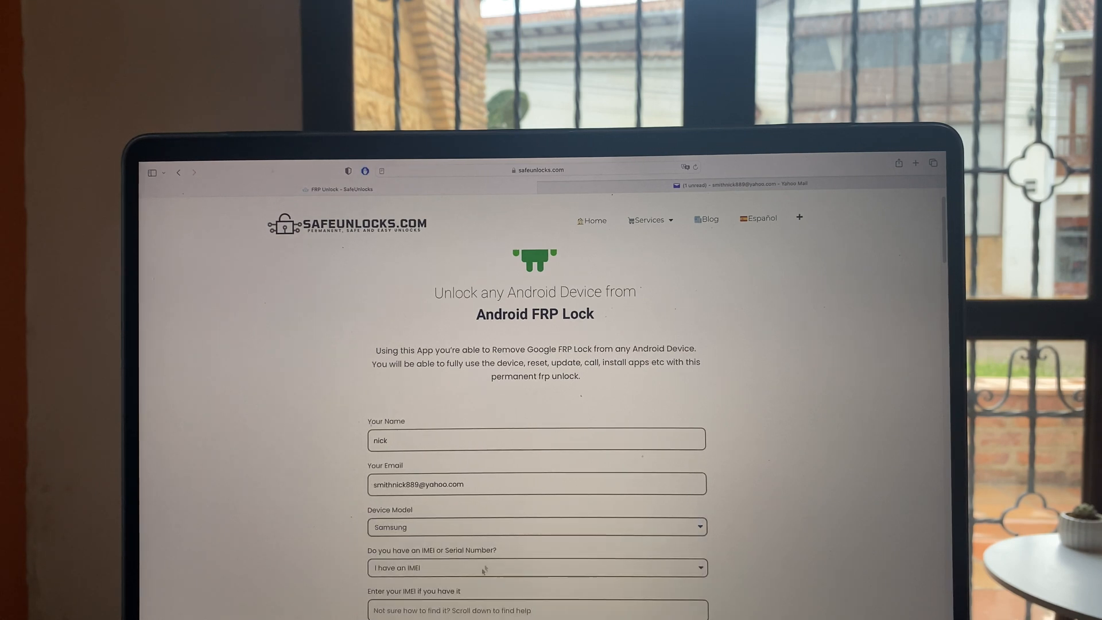
{"action": "left_click", "coordinate": [488, 571]}
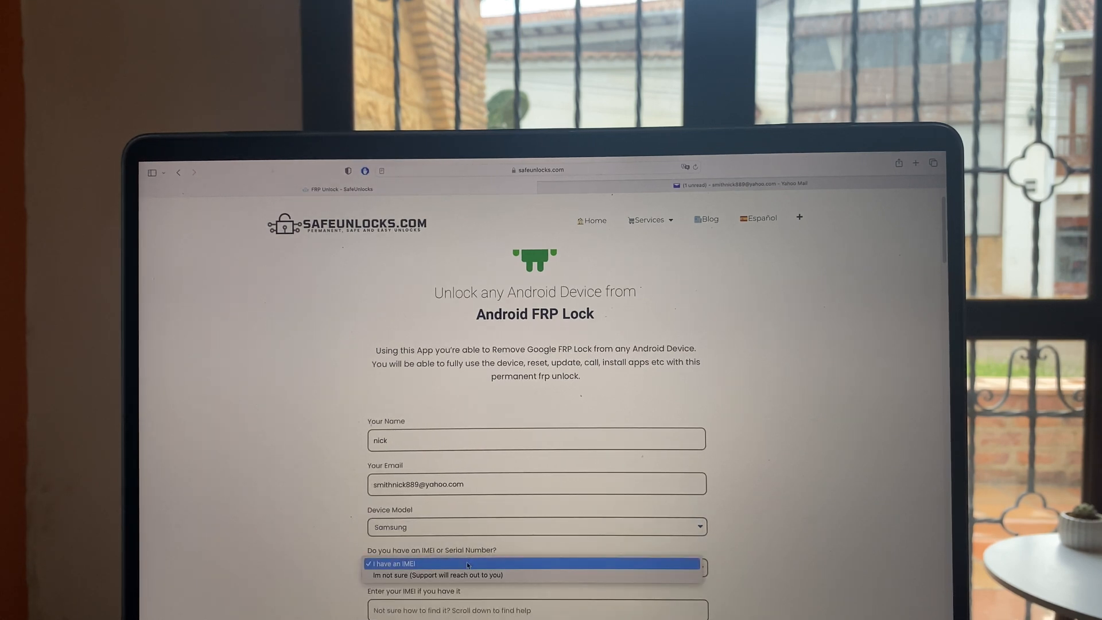
{"action": "left_click", "coordinate": [487, 560]}
{"action": "left_click", "coordinate": [482, 611]}
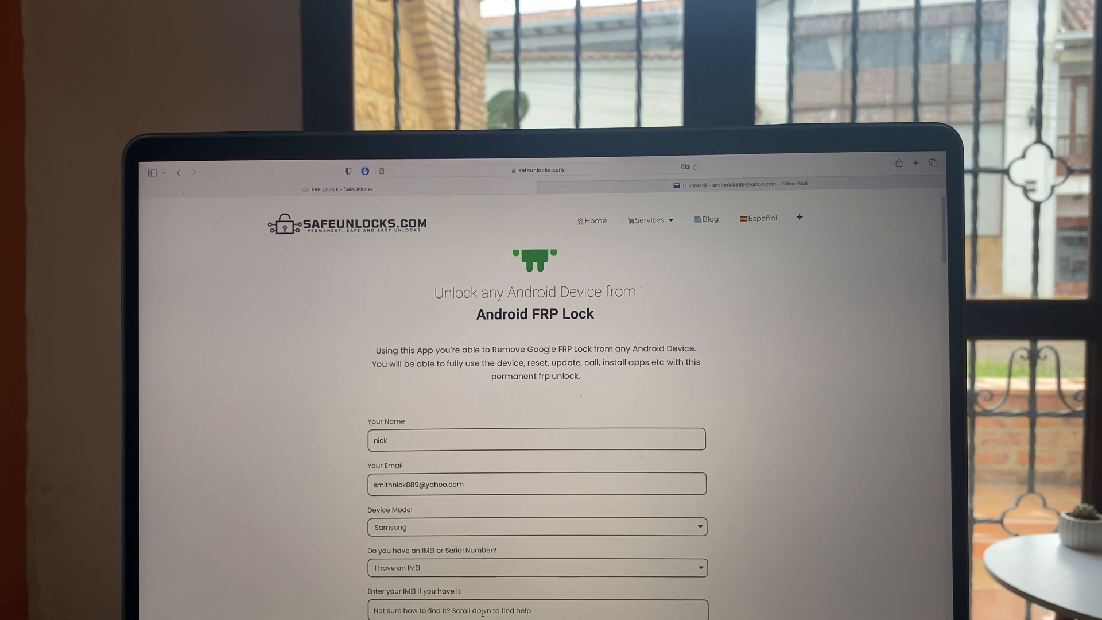
{"action": "scroll", "coordinate": [488, 588], "scroll_direction": "down", "scroll_amount": 1}
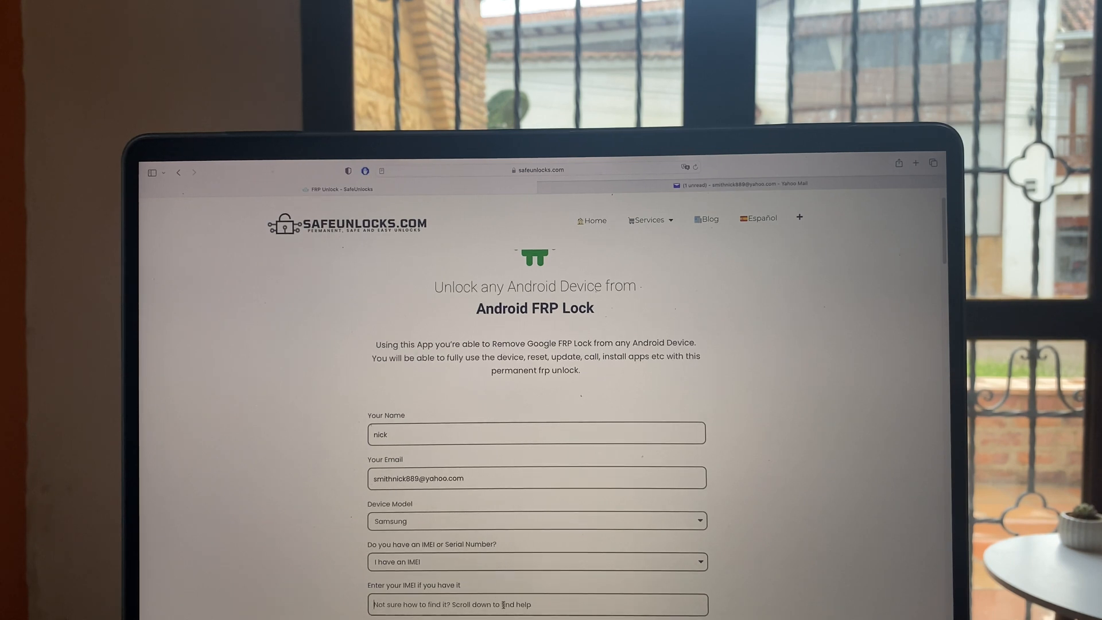
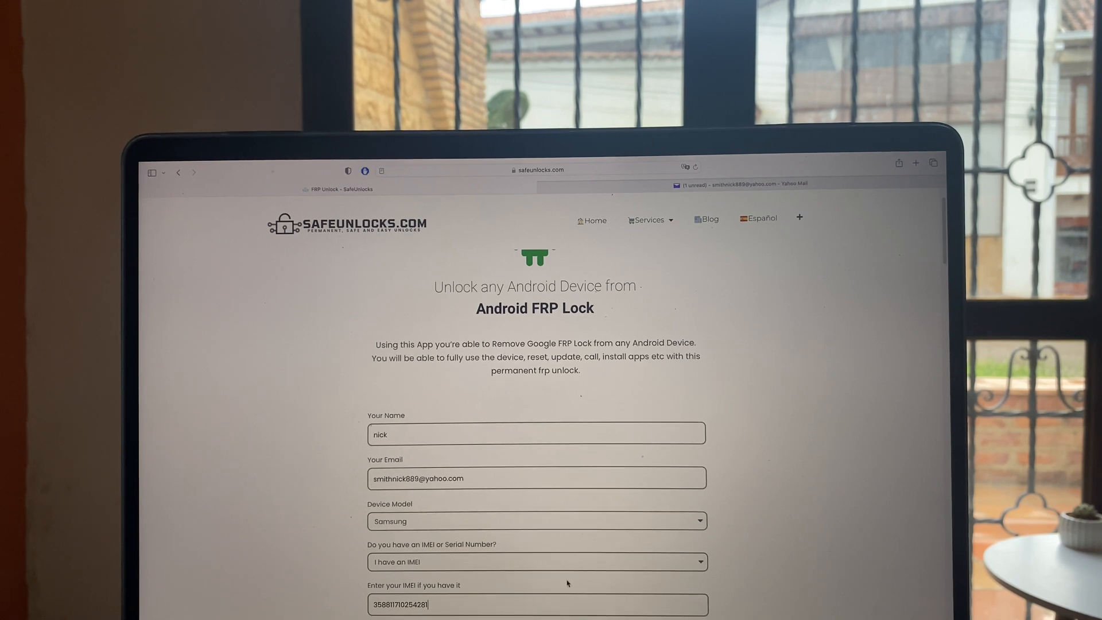
{"action": "scroll", "coordinate": [593, 577], "scroll_direction": "down", "scroll_amount": 1}
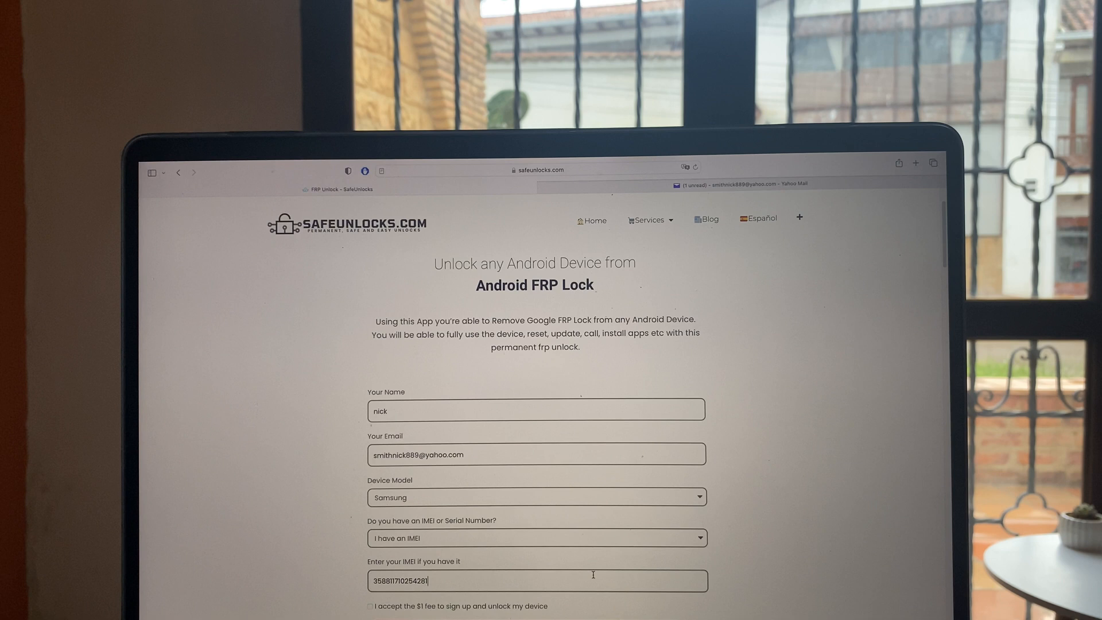
{"action": "left_click", "coordinate": [528, 606]}
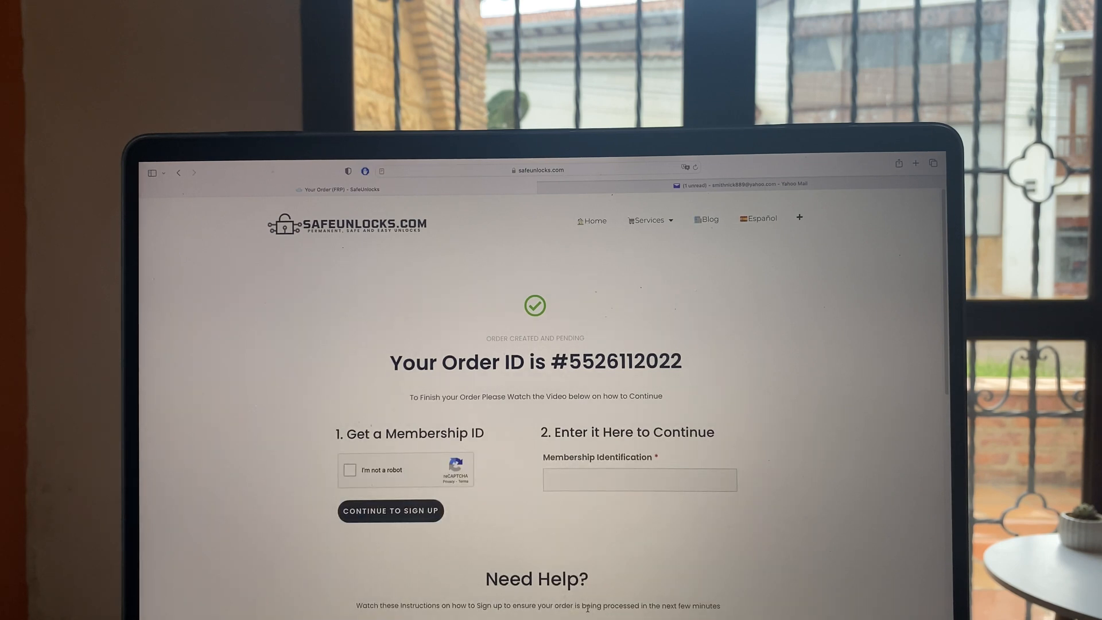
{"action": "scroll", "coordinate": [587, 607], "scroll_direction": "down", "scroll_amount": 3}
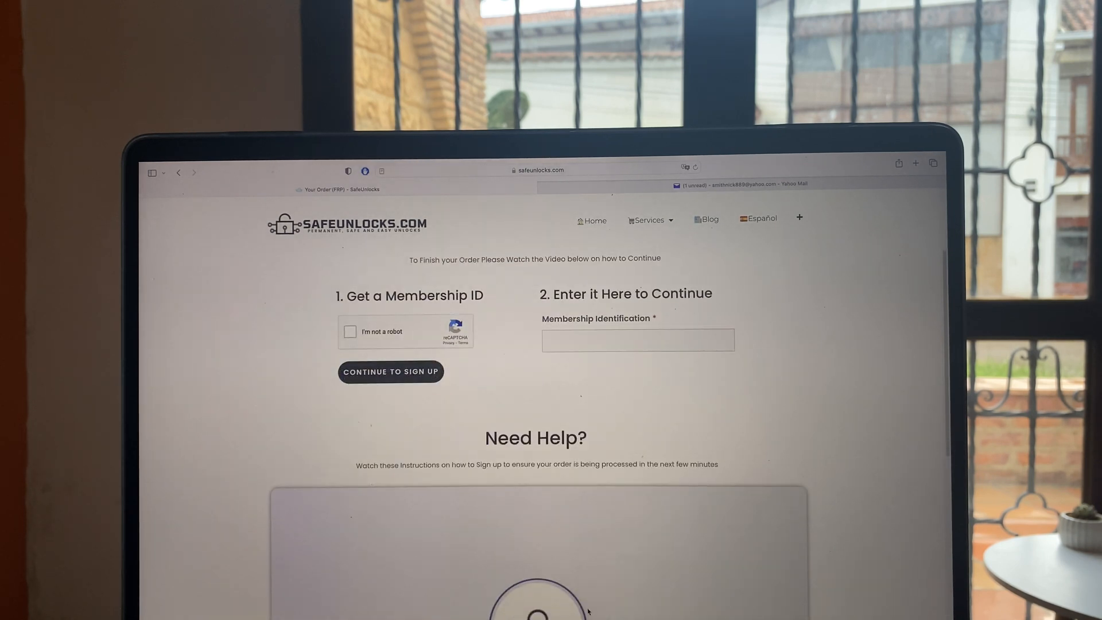
{"action": "scroll", "coordinate": [587, 612], "scroll_direction": "down", "scroll_amount": 1}
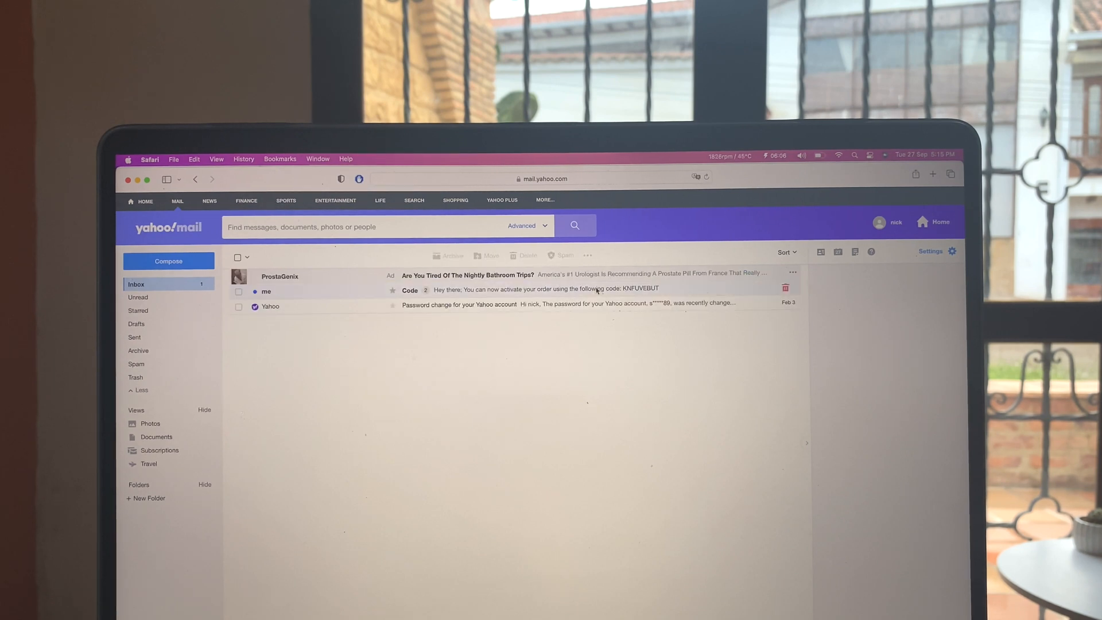
{"action": "left_click", "coordinate": [596, 289]}
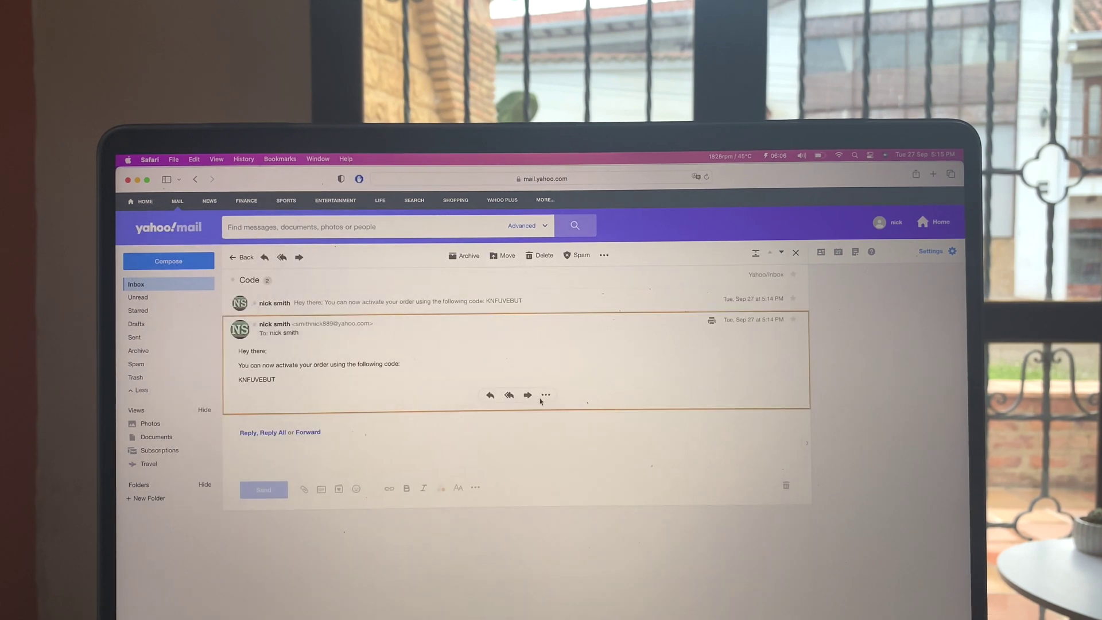
{"action": "right_click", "coordinate": [260, 380]}
{"action": "left_click", "coordinate": [293, 423]}
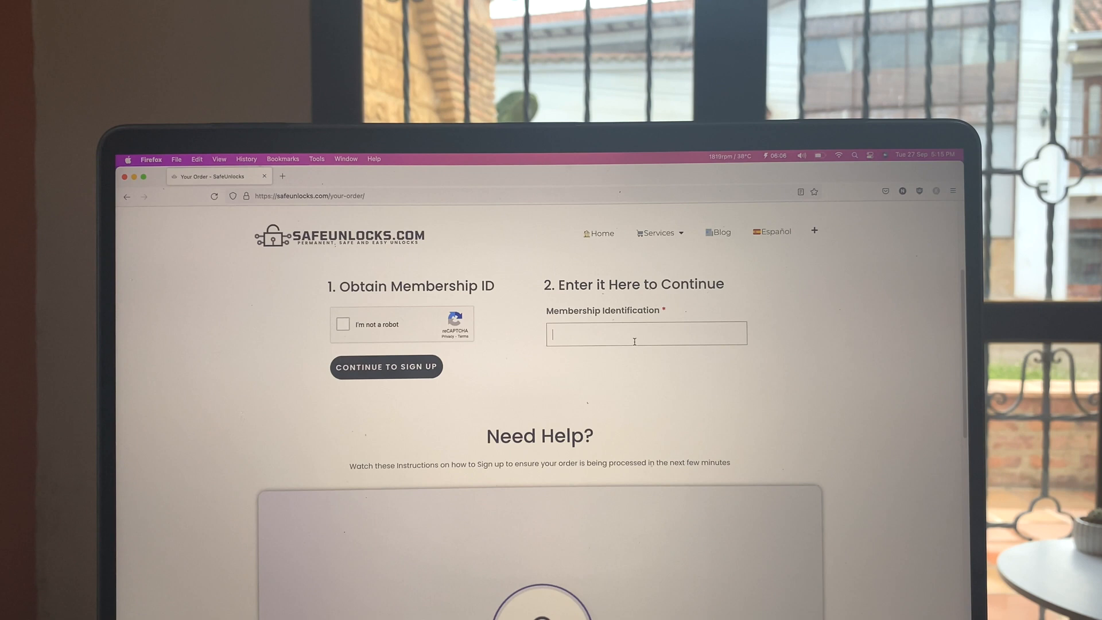
{"action": "key", "text": "super+v"}
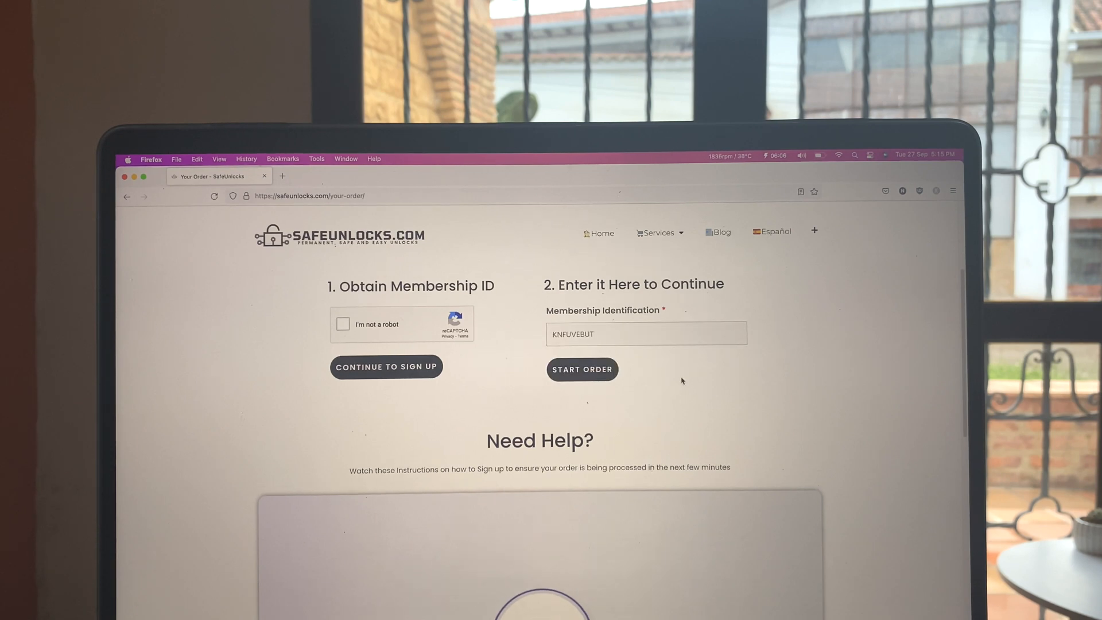
{"action": "left_click", "coordinate": [597, 376]}
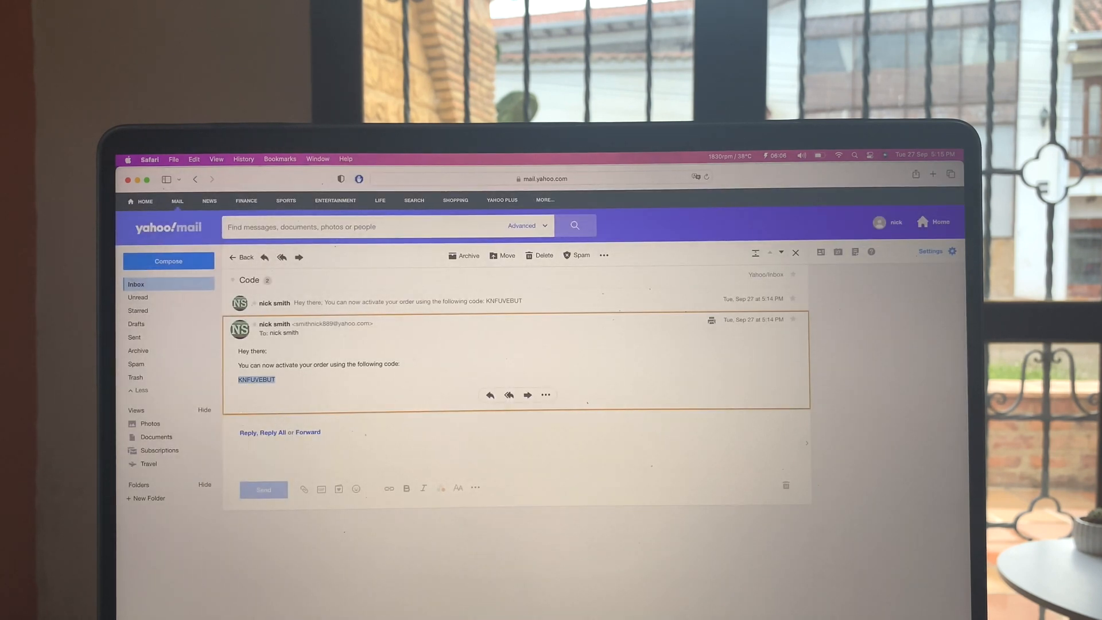
Open the 'Details are ready' email from the inbox and select the credentials text.
{"action": "left_click", "coordinate": [193, 287]}
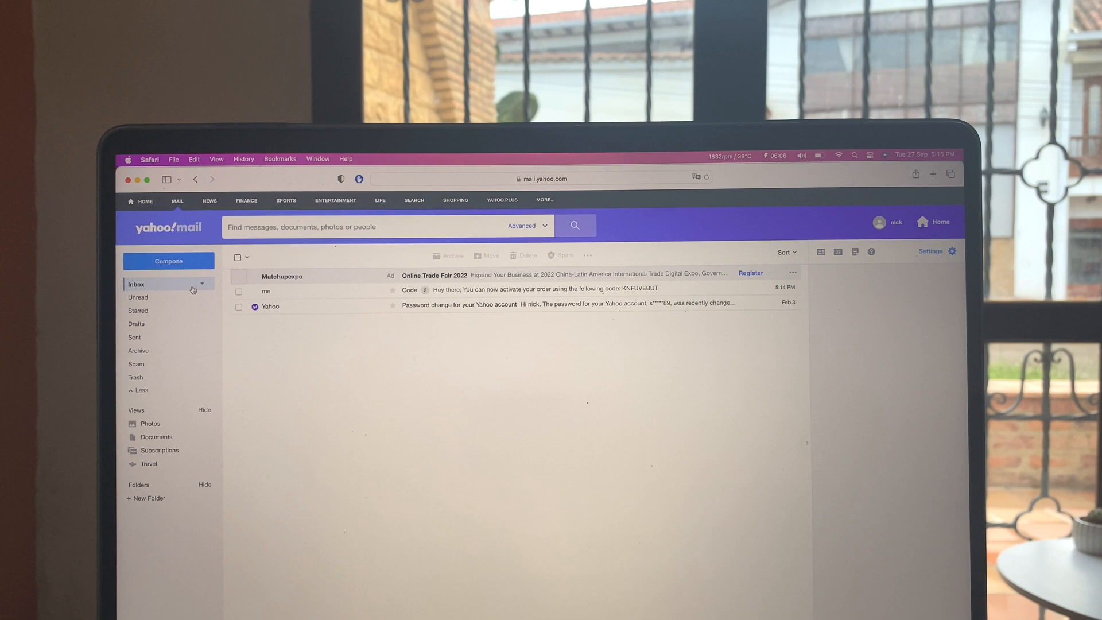
{"action": "key", "text": "super+Tab"}
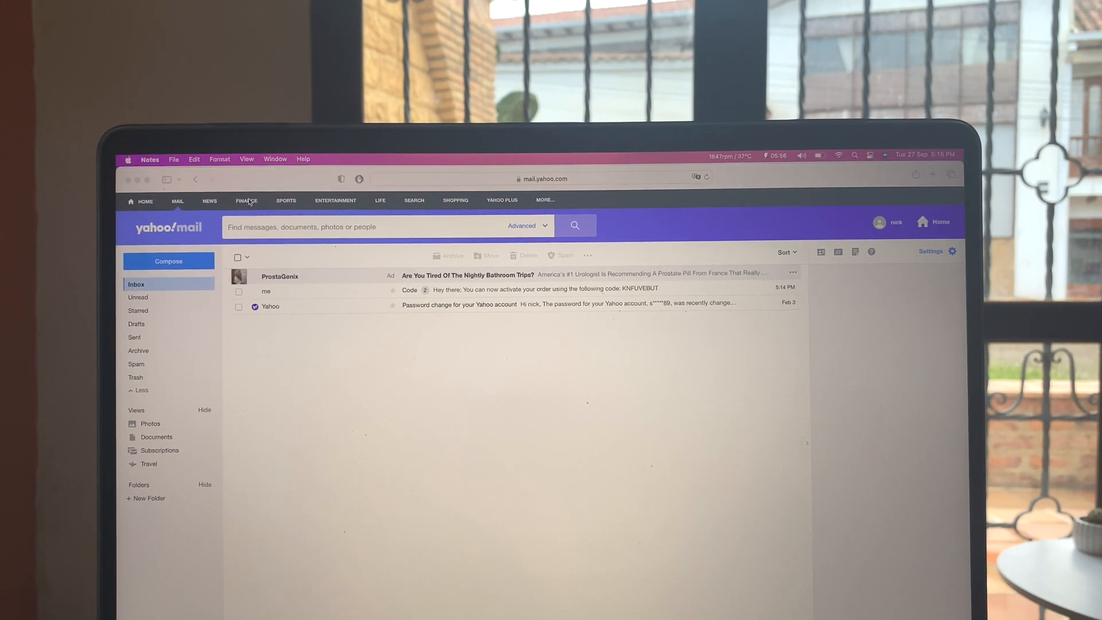
{"action": "key", "text": "super+Tab"}
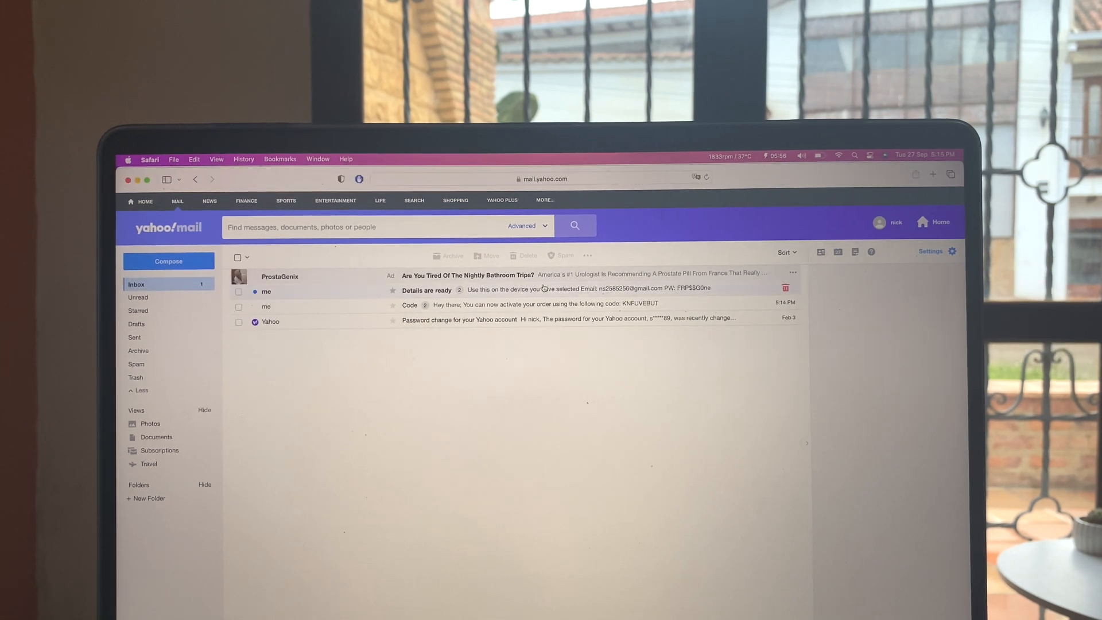
{"action": "left_click", "coordinate": [537, 291]}
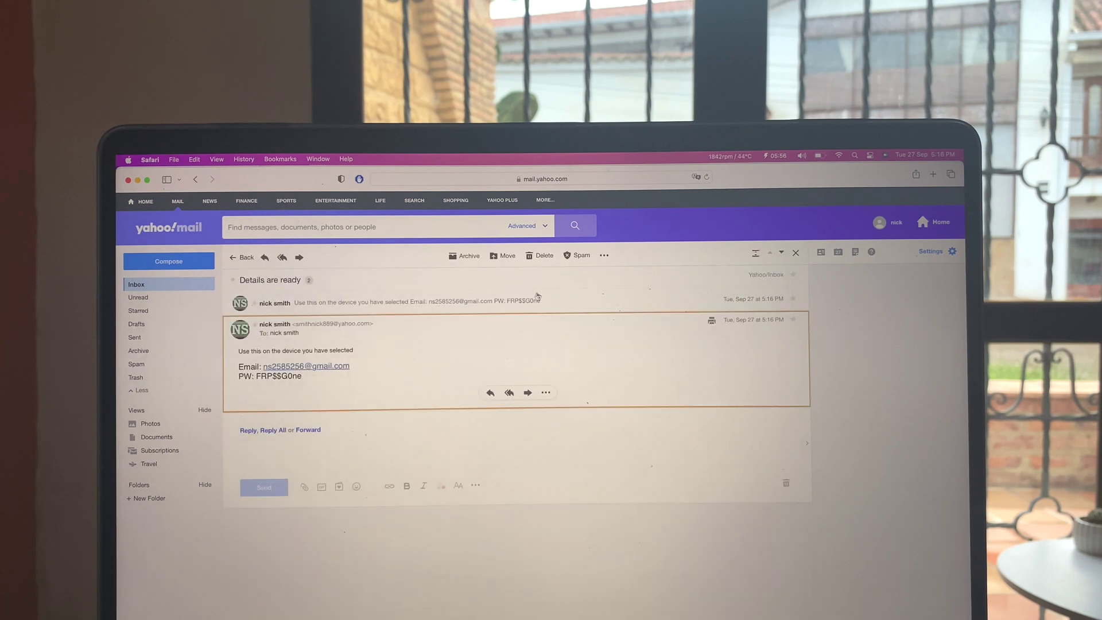
{"action": "triple_click", "coordinate": [265, 350]}
{"action": "left_click", "coordinate": [395, 384]}
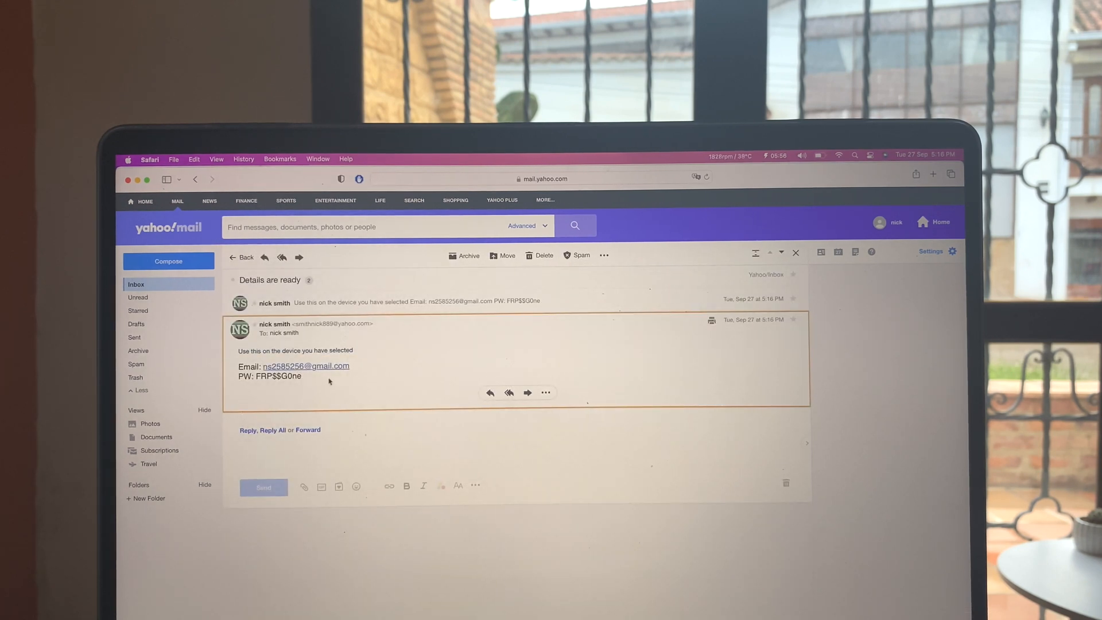